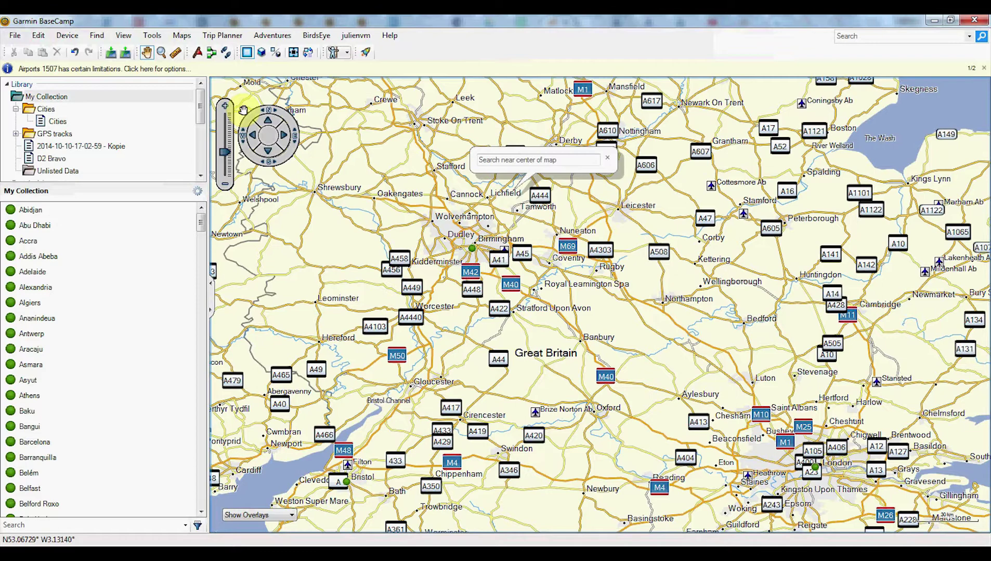
- Create a list folder named 'Flight plans' under My Collection and select it
left_click(37, 99)
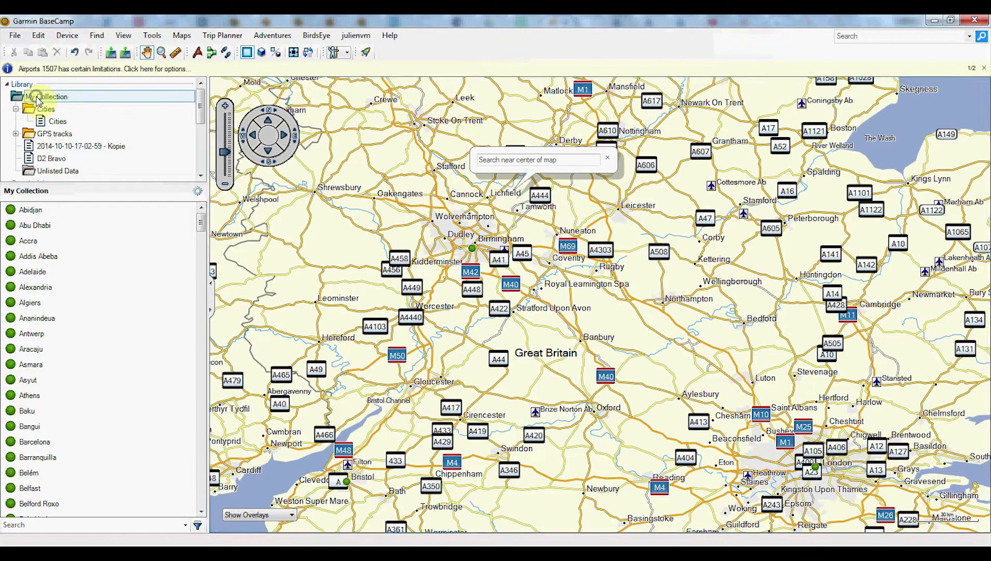
right_click(38, 100)
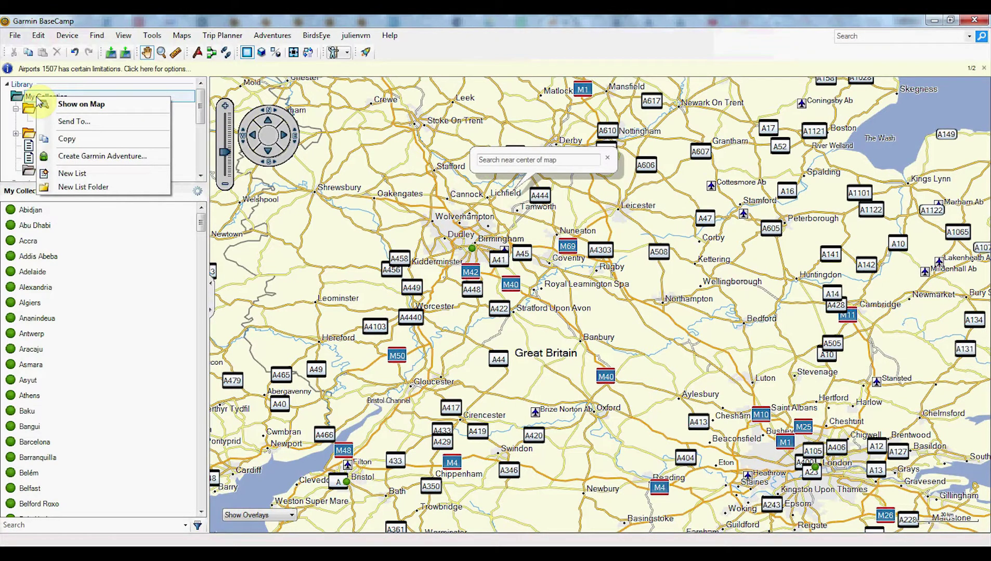
left_click(112, 188)
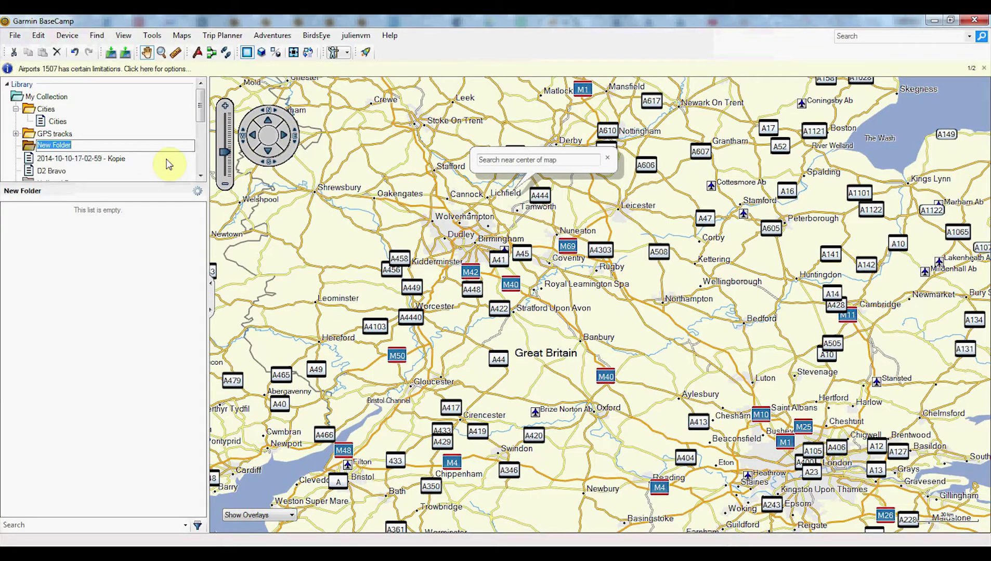
type("Flight plans")
key("Return")
left_click(60, 133)
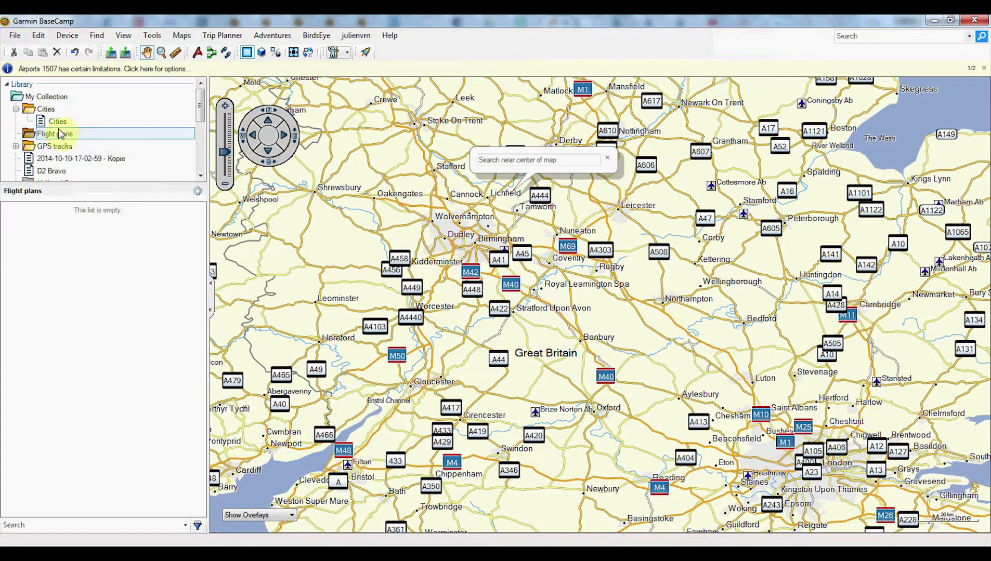
- Add a new list named 'Flight BHAM Cottesmore' inside the Flight plans folder
right_click(57, 136)
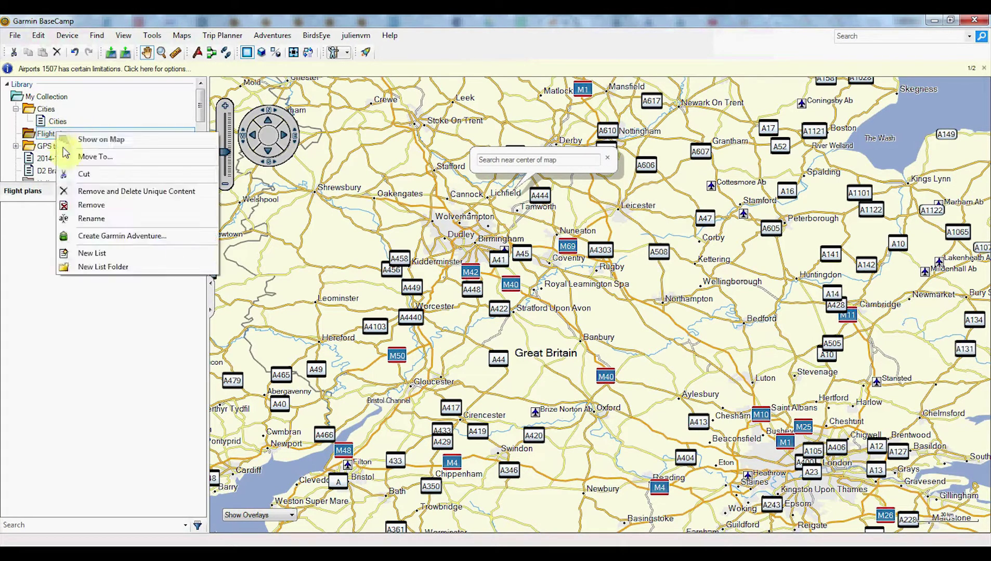
left_click(114, 255)
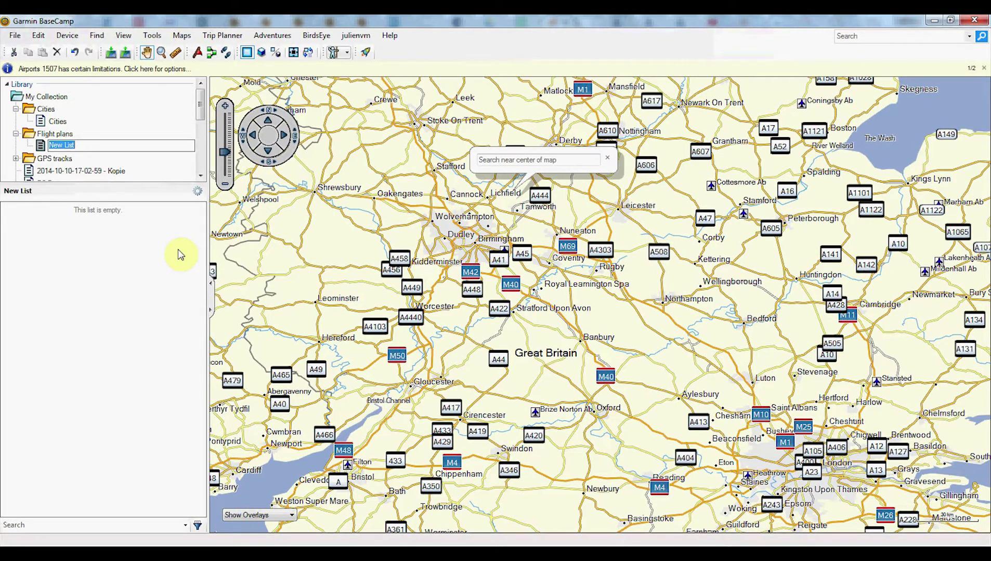
type("Fli")
key("Return")
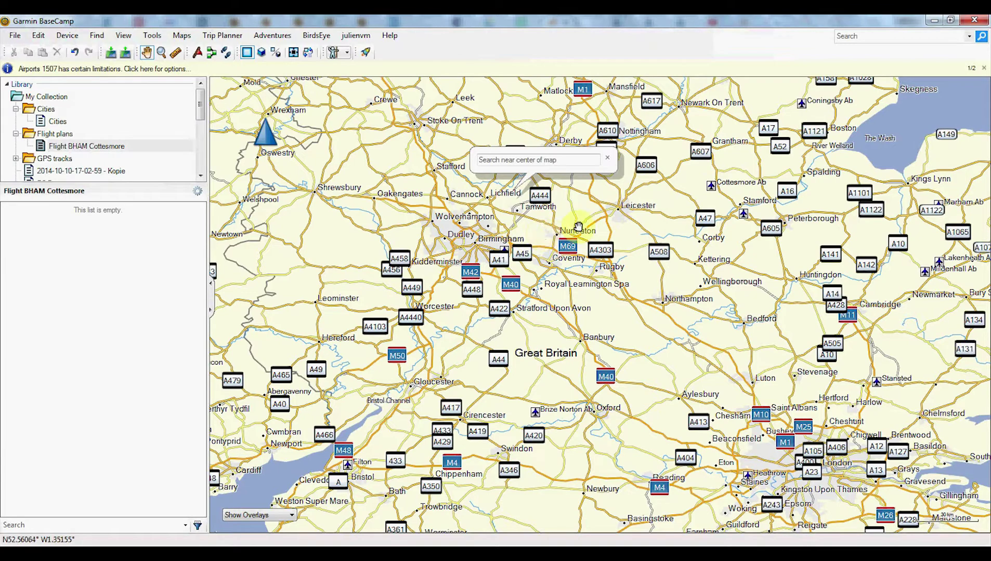
- Draw route 015 to 020 from Birmingham via Nuneaton and Corby to Cottesmore Ab, about 111 km
right_click(502, 249)
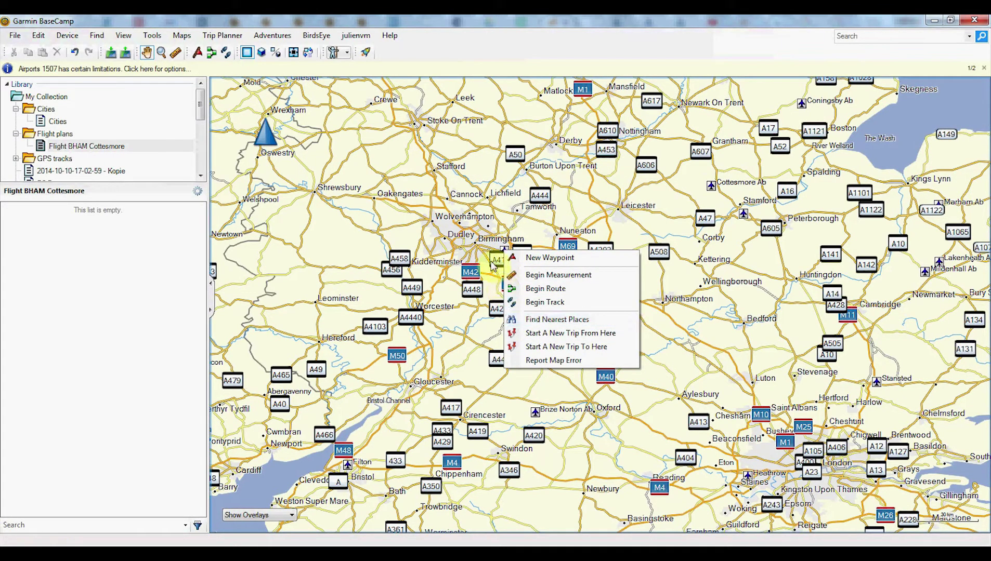
left_click(527, 290)
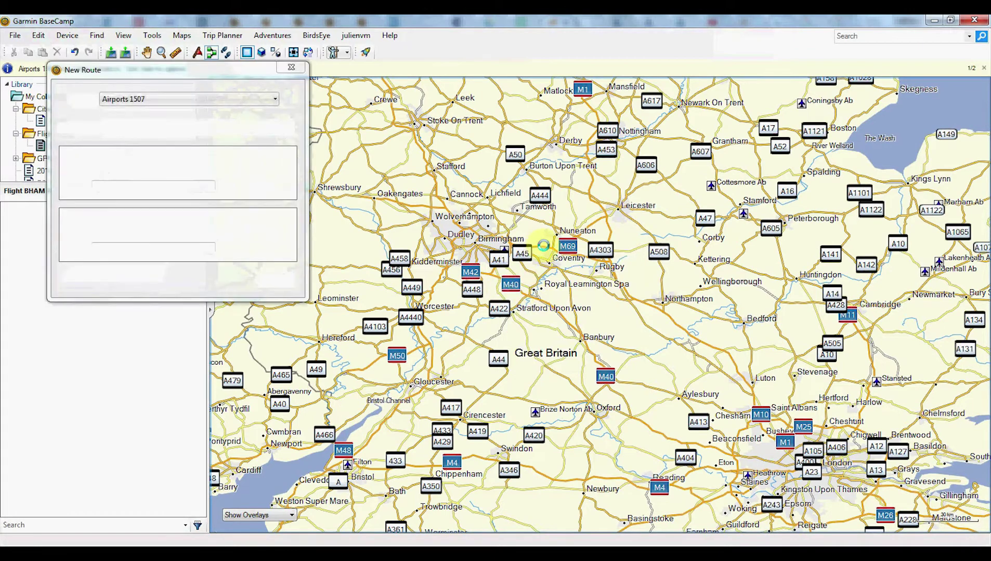
left_click(548, 250)
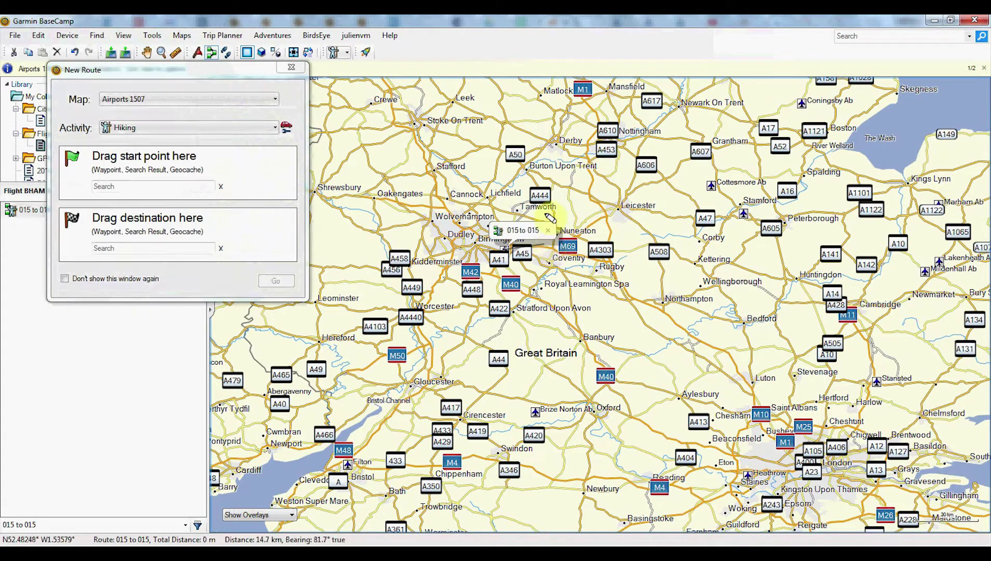
left_click(587, 219)
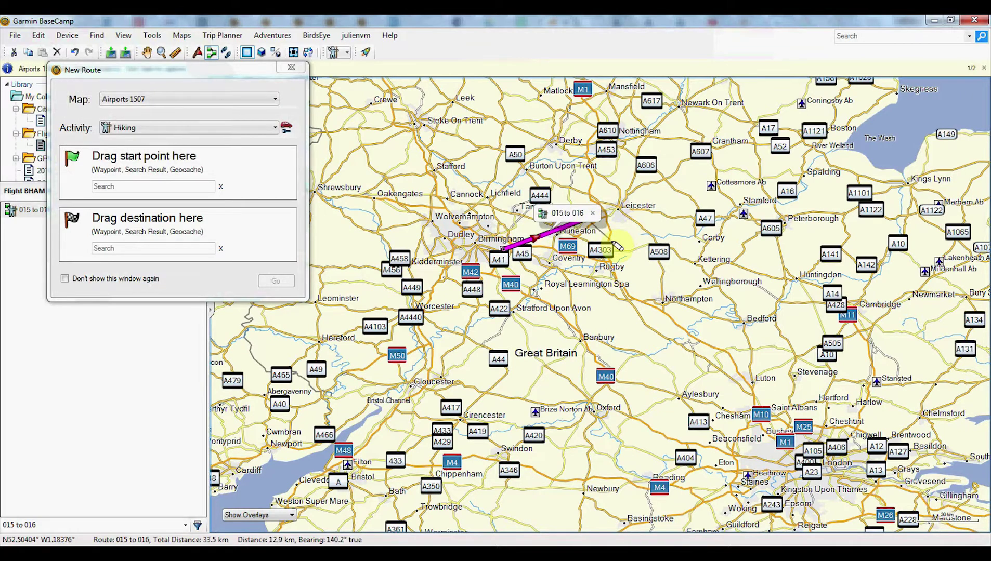
left_click(646, 260)
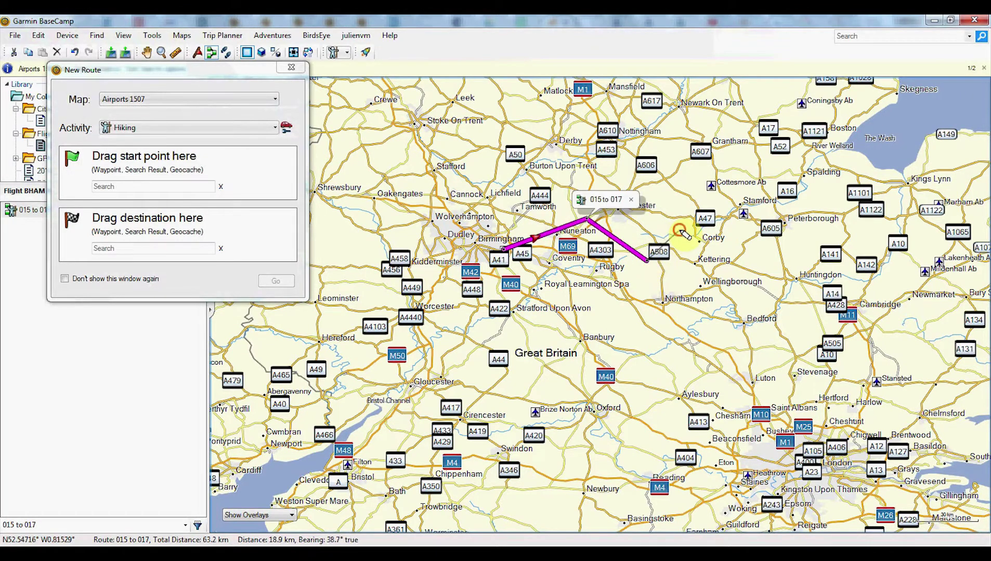
left_click(679, 229)
left_click(676, 198)
left_click(712, 187)
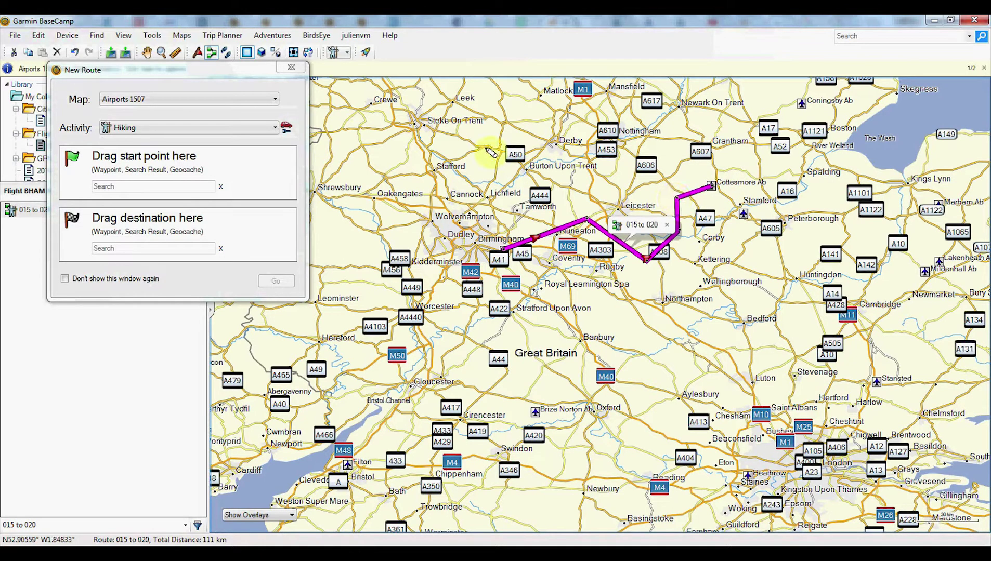
left_click(292, 68)
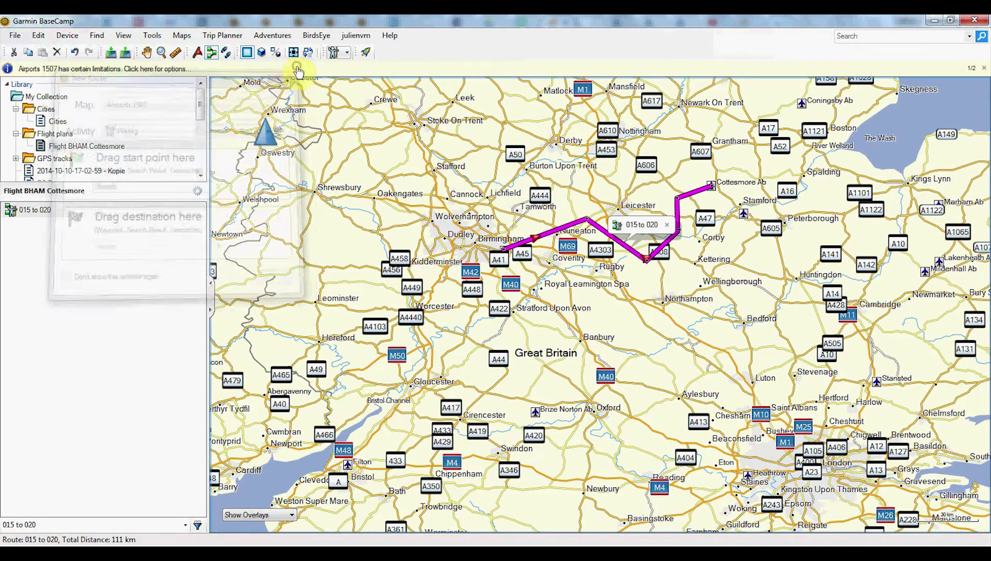
- Set route 015 to 020's activity profile to Flying in its Route Options
left_click(47, 215)
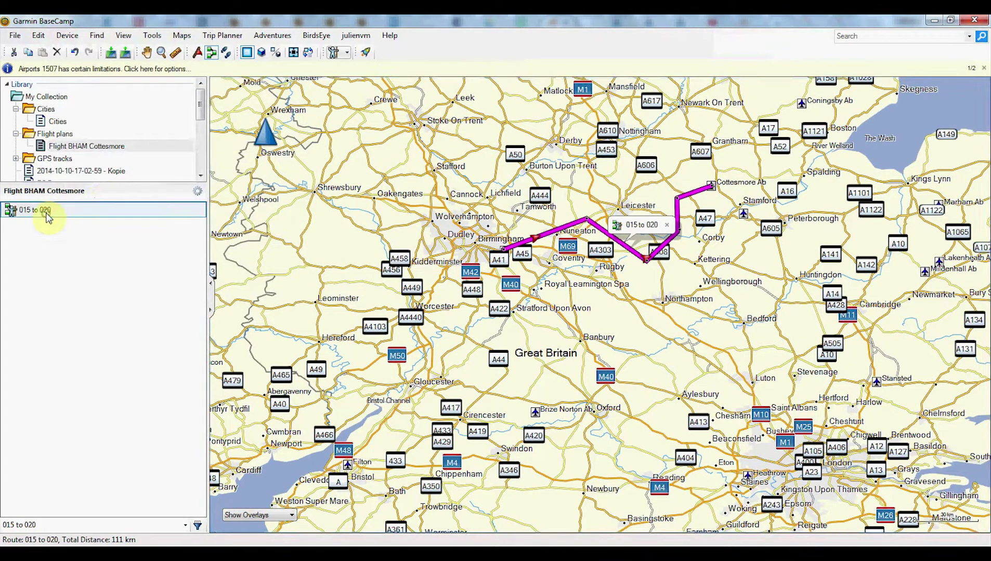
double_click(46, 213)
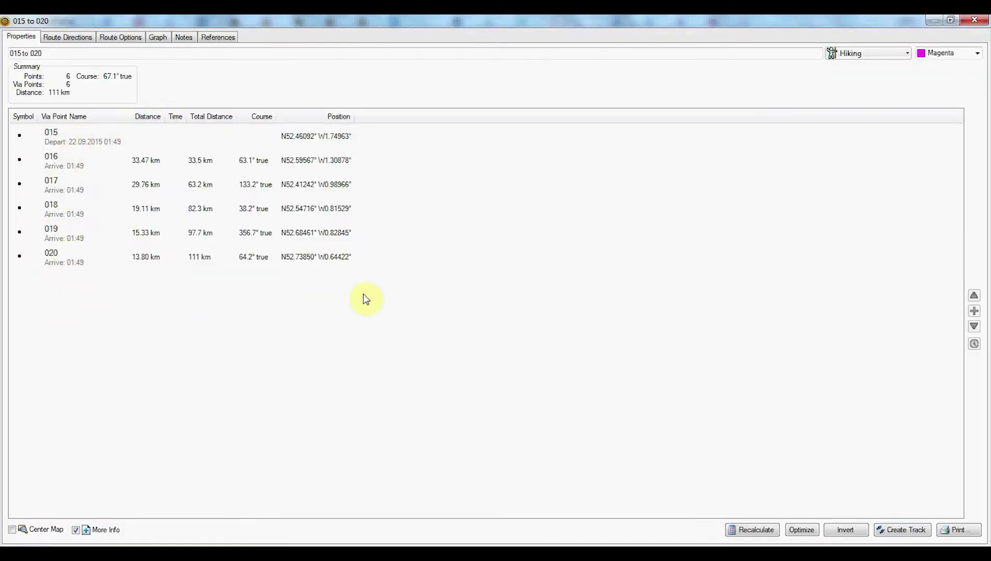
left_click(66, 36)
left_click(137, 36)
left_click(138, 66)
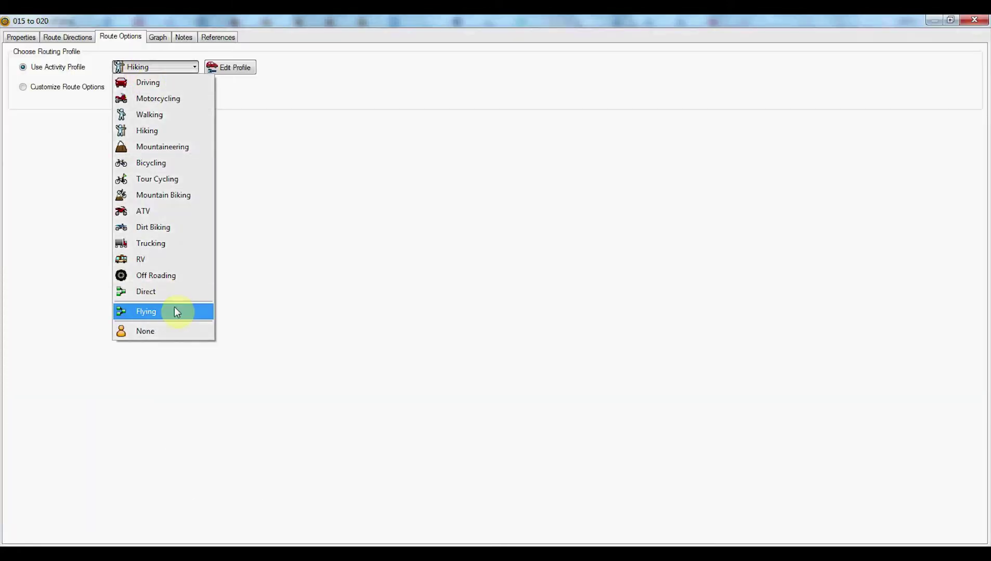
left_click(181, 310)
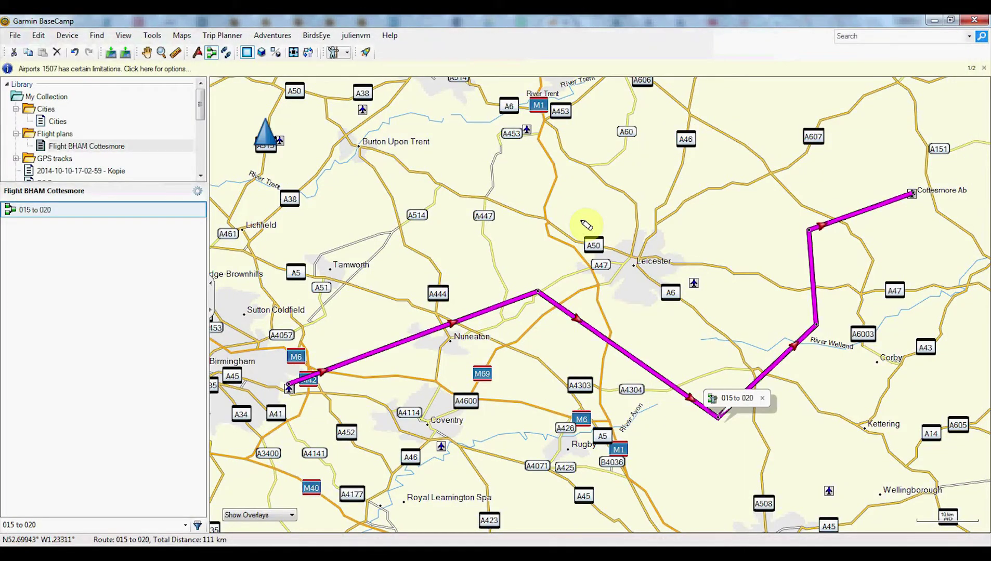
left_click(44, 211)
left_click(80, 293)
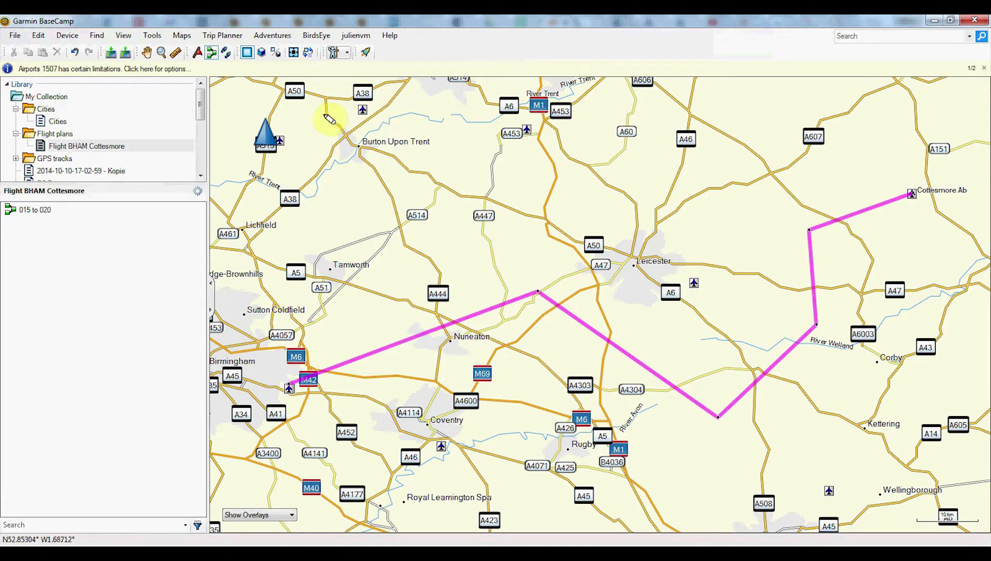
- Place waypoint 021 near Tamworth with the New Waypoint tool
left_click(195, 52)
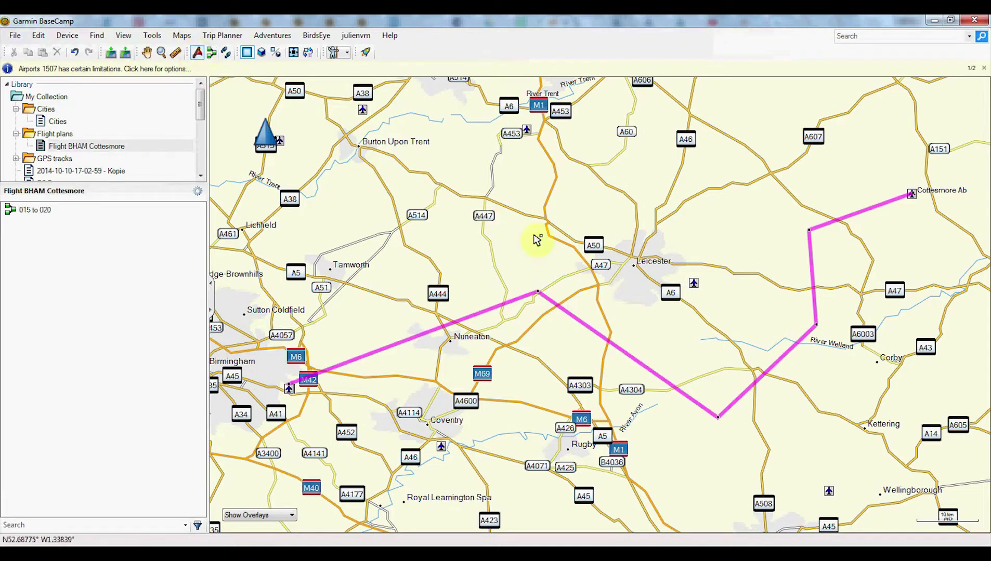
left_click(331, 270)
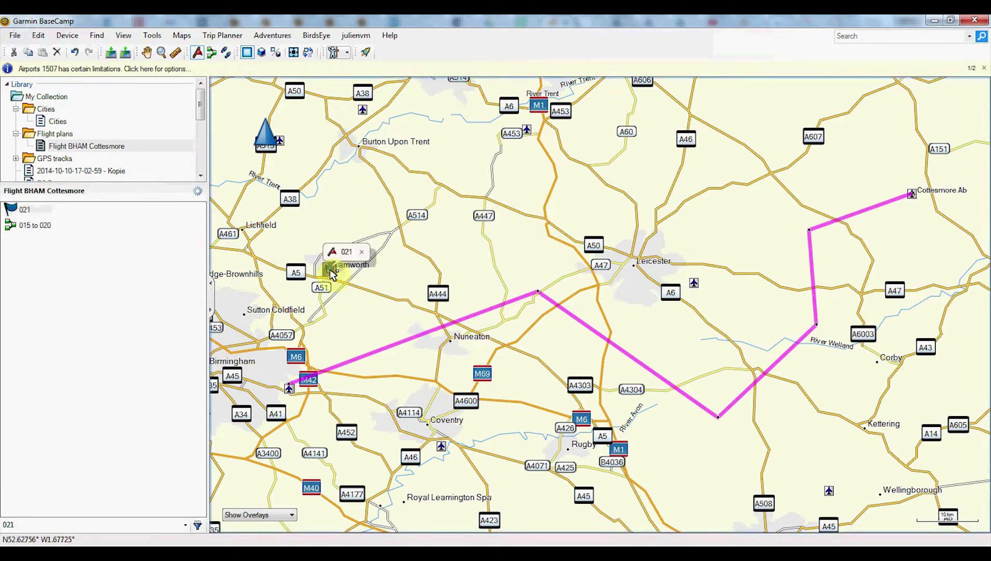
left_click(331, 270)
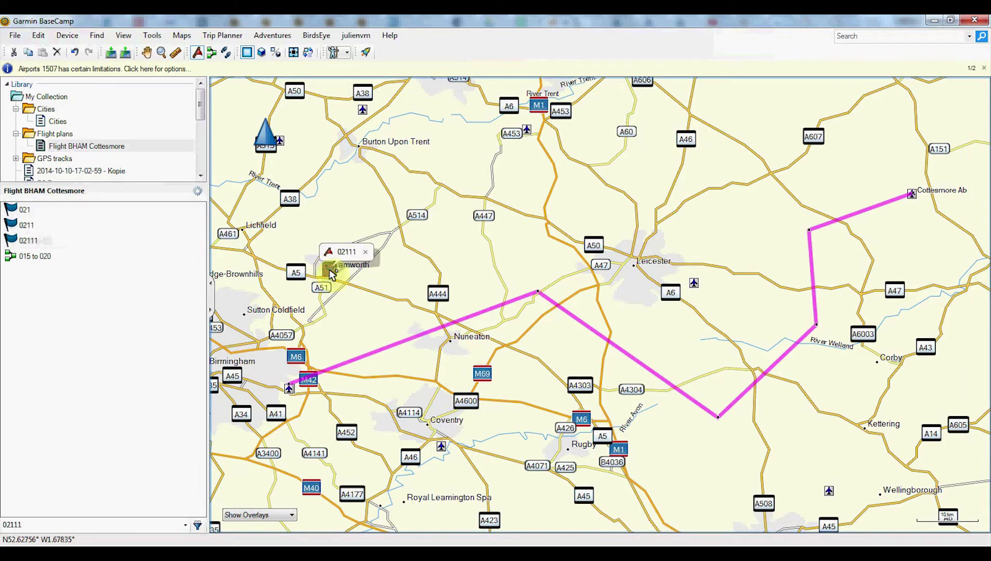
left_click(331, 270)
- Delete duplicate waypoints 02111 and 0211, then add 022 near Burton upon Trent and 023 north of Leicester
right_click(109, 236)
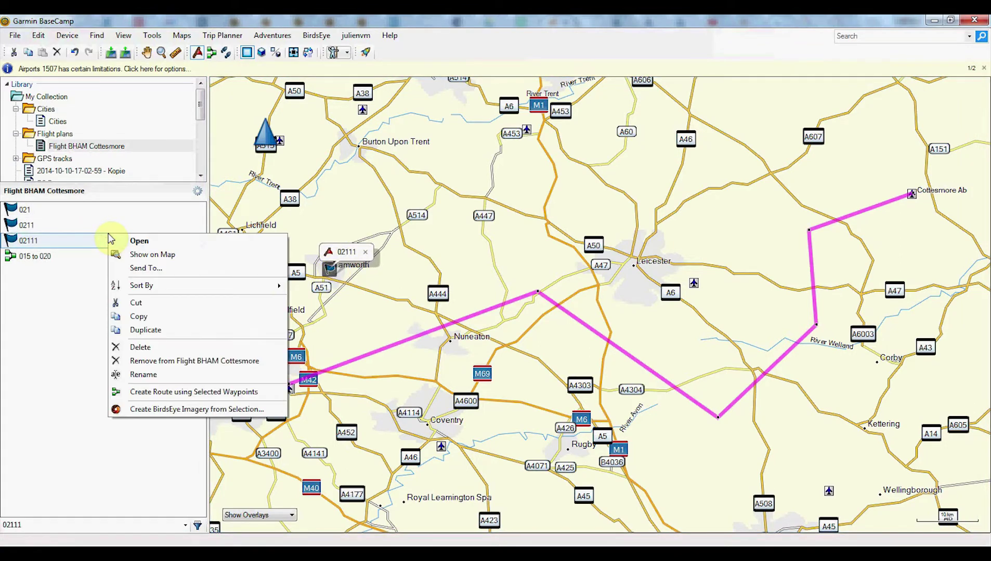
left_click(149, 347)
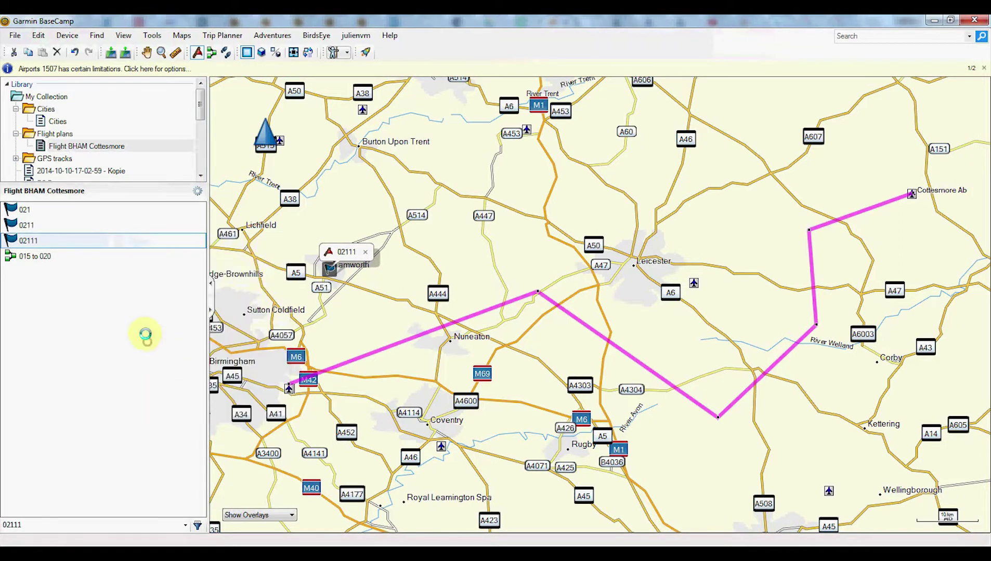
left_click(29, 224)
right_click(28, 224)
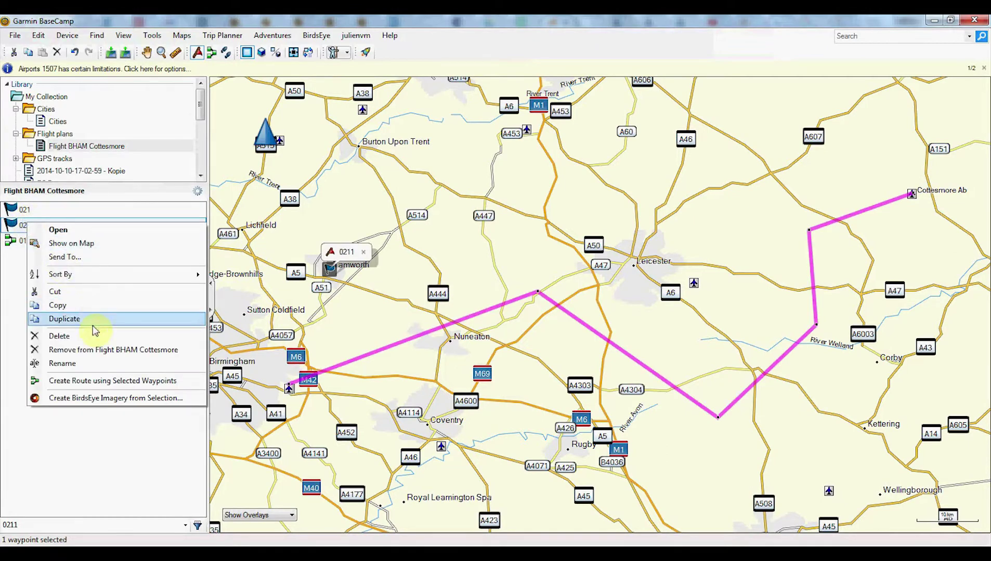
left_click(93, 337)
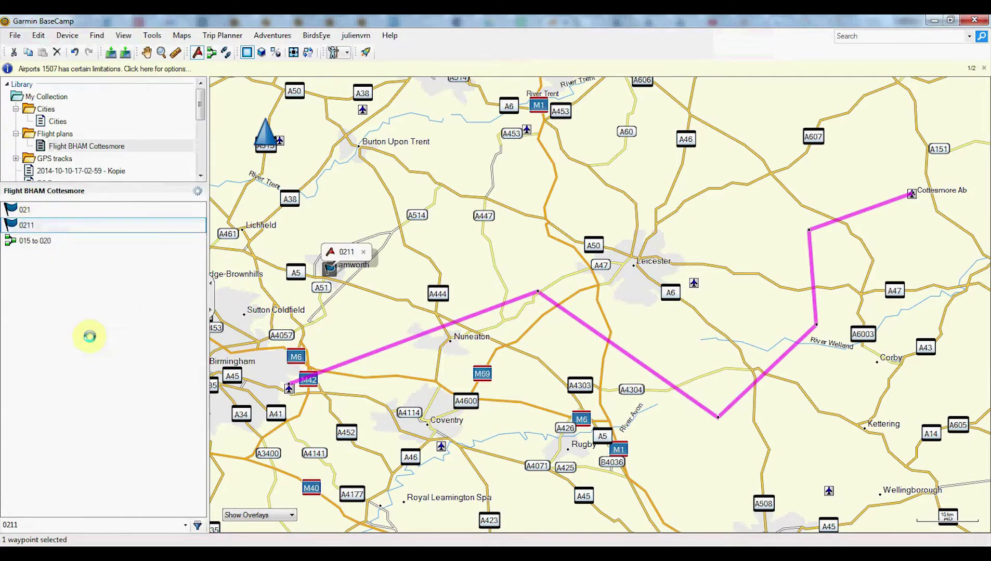
left_click(421, 152)
left_click(605, 157)
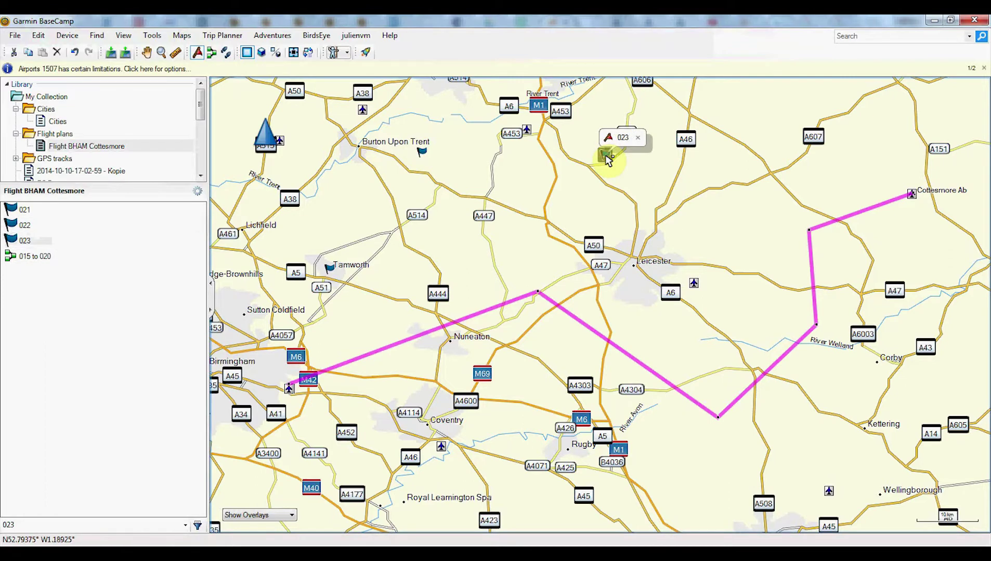
- Change waypoint 021's name to 'Home' in its properties window
right_click(34, 208)
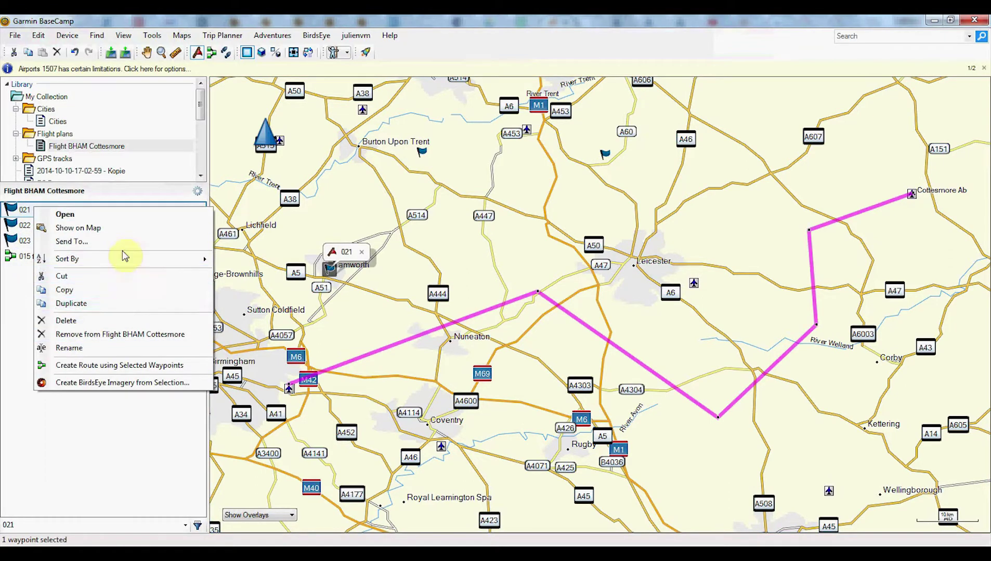
left_click(136, 214)
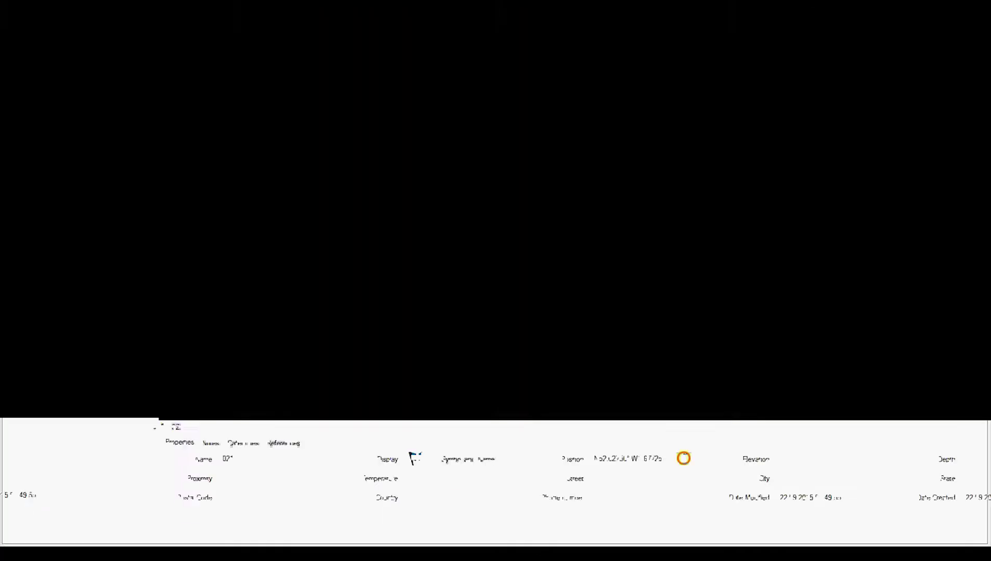
left_click_drag(507, 53, 437, 49)
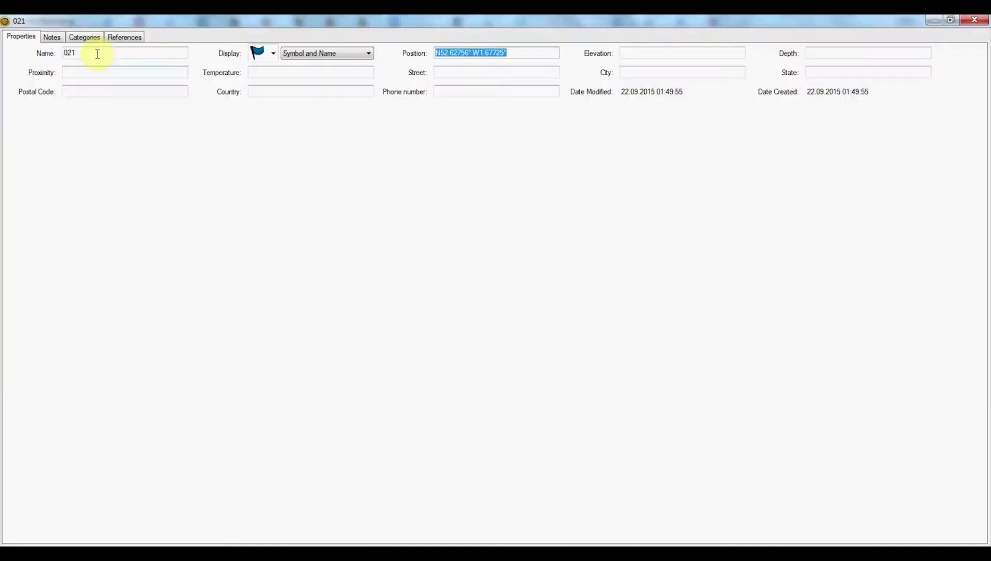
left_click_drag(97, 51, 15, 45)
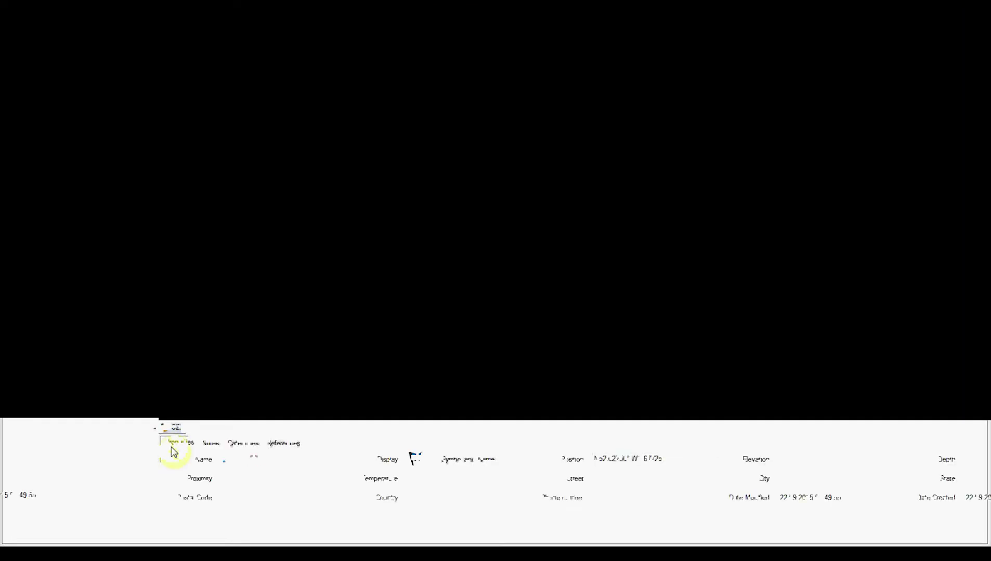
type("Home")
key("Return")
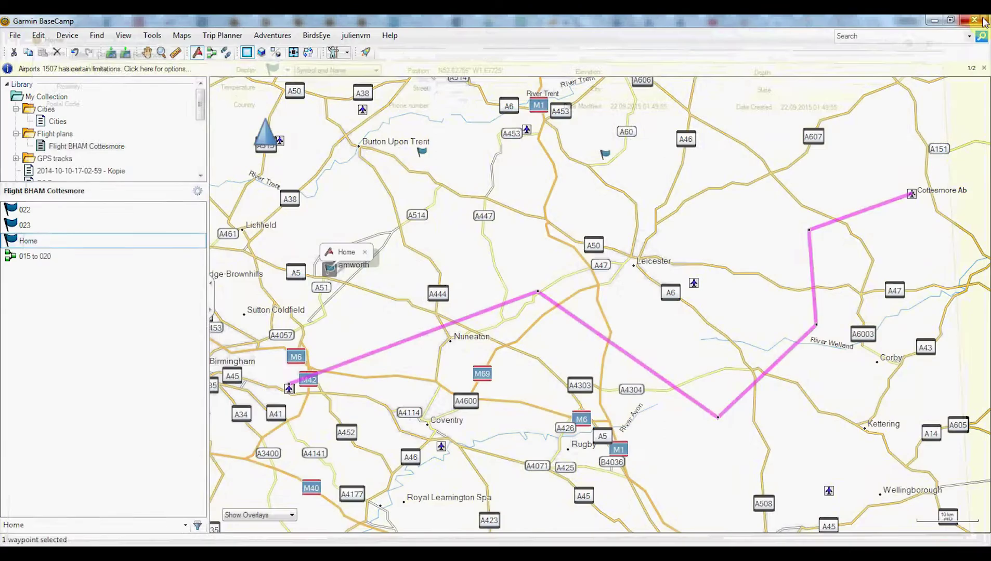
- Build a route from waypoints 022, 023 and Home, reordered to start at Home (43.8 km)
left_click(29, 277)
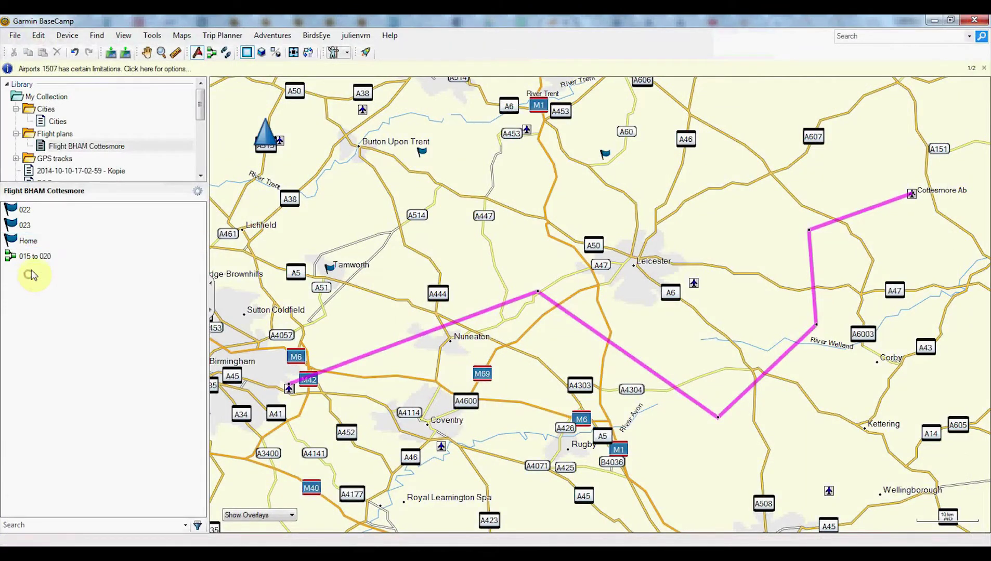
left_click(34, 210)
left_click(33, 241, "shift")
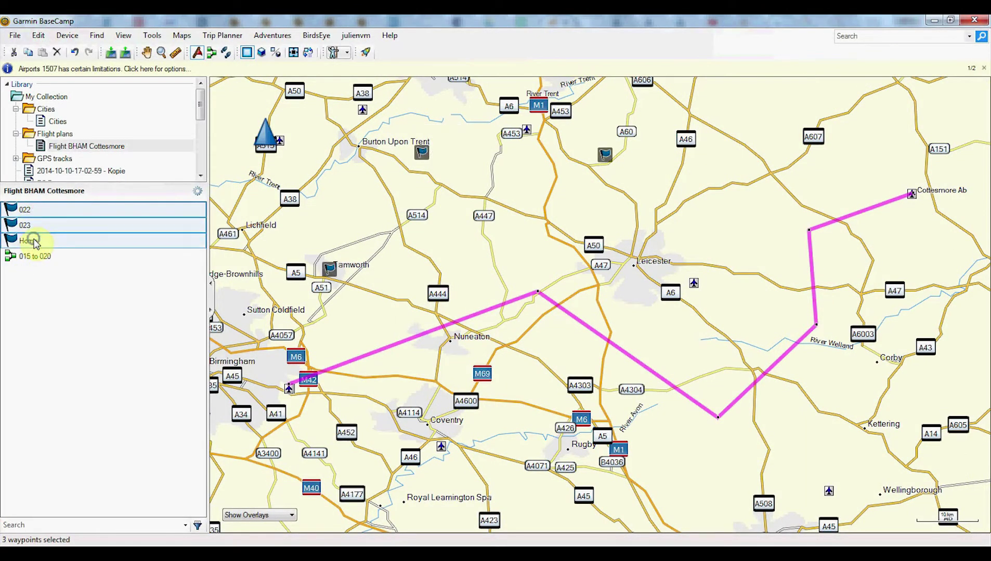
right_click(33, 240)
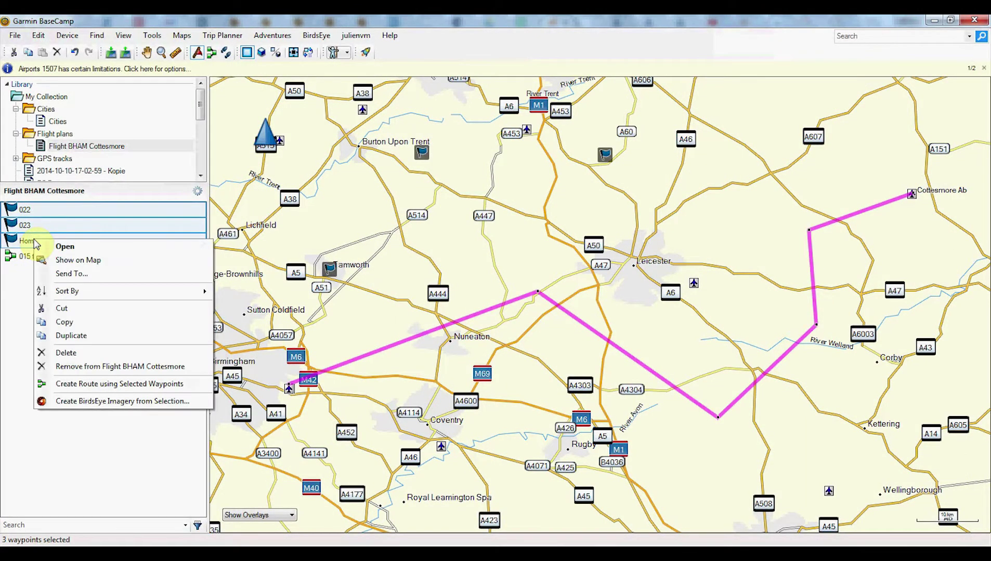
left_click(97, 388)
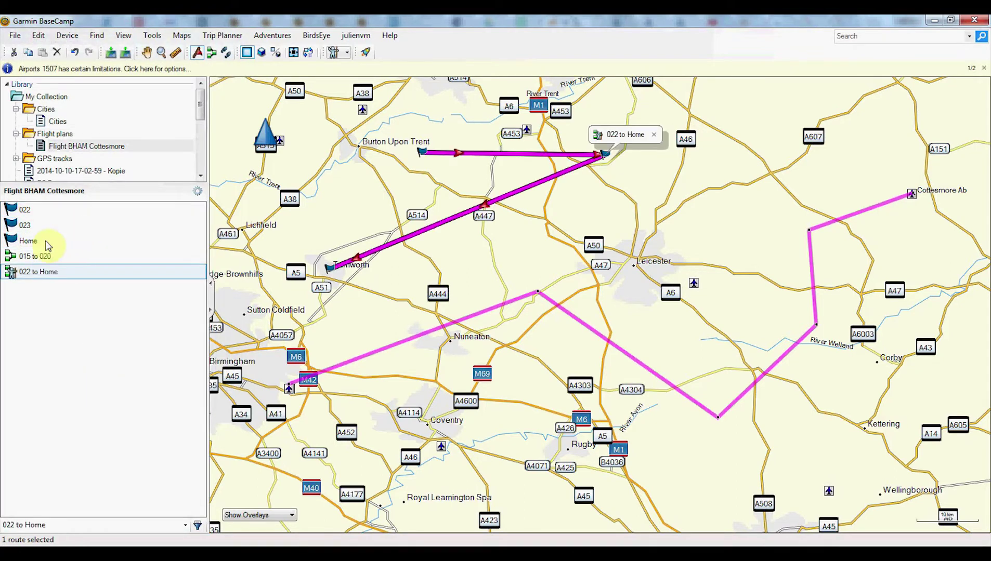
double_click(41, 274)
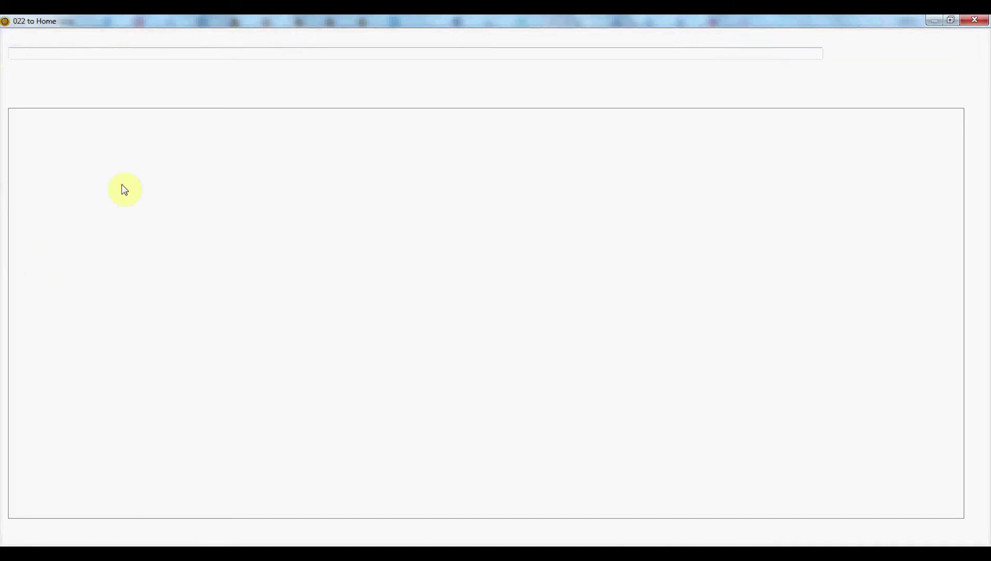
left_click_drag(60, 183, 55, 127)
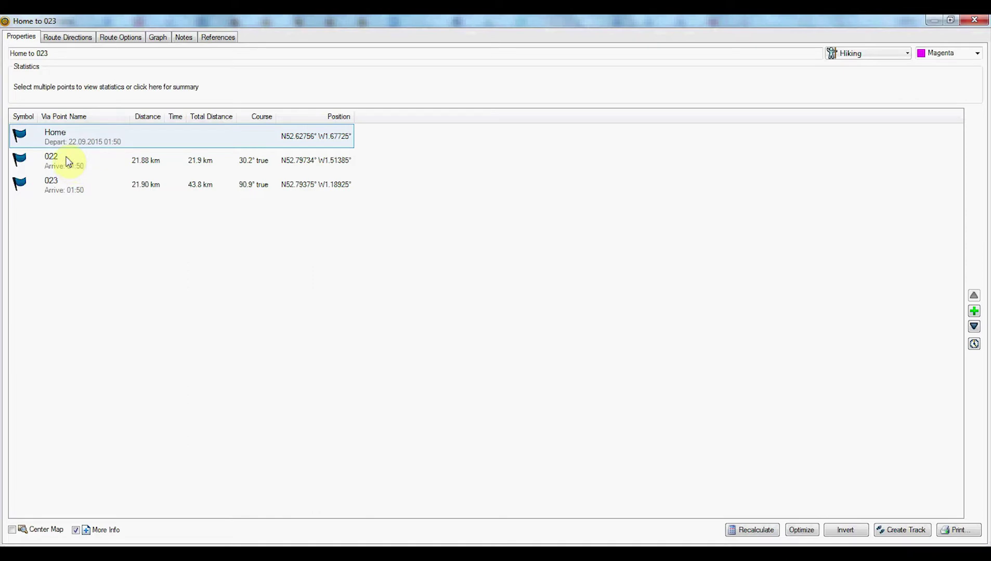
left_click(976, 20)
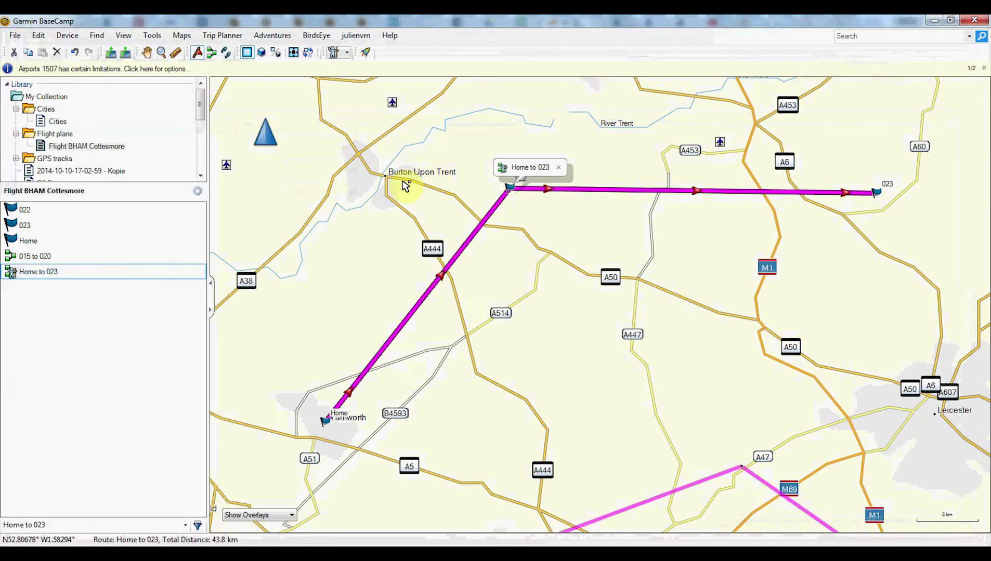
- Drag the Library splitter to make the tree taller, then select the Flight BHAM Cottesmore list
left_click(102, 388)
left_click_drag(77, 294, 49, 294)
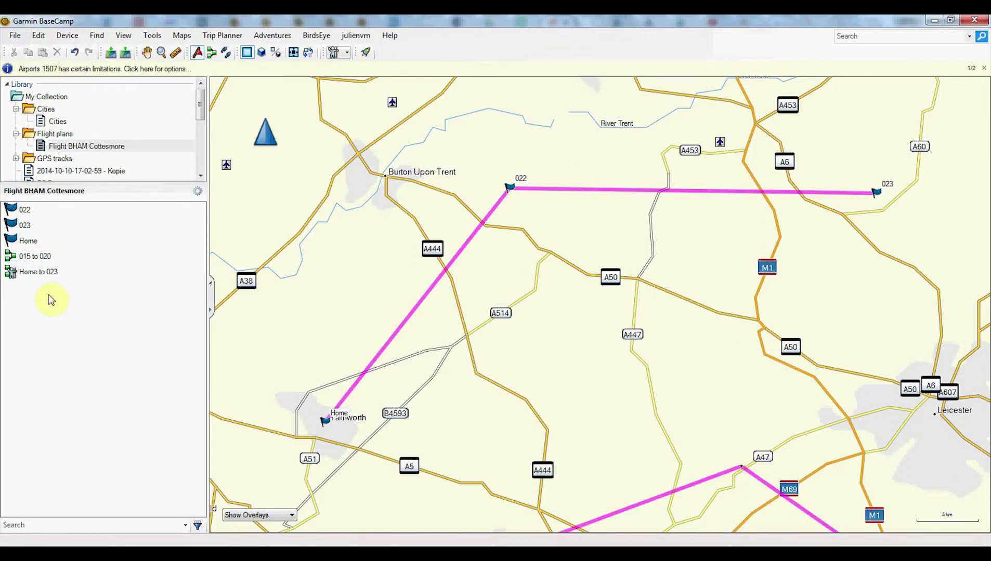
left_click_drag(200, 113, 208, 177)
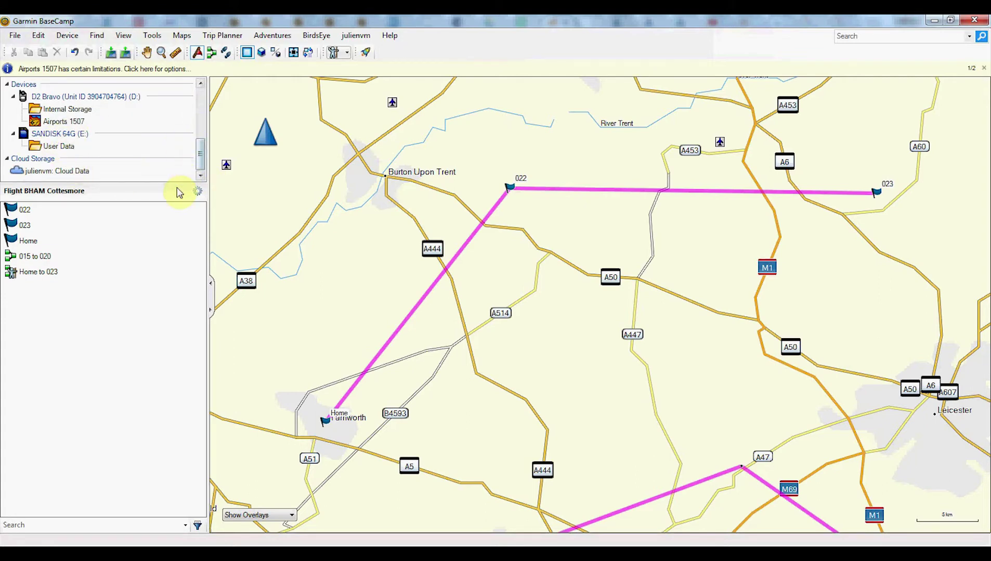
left_click_drag(177, 182, 182, 284)
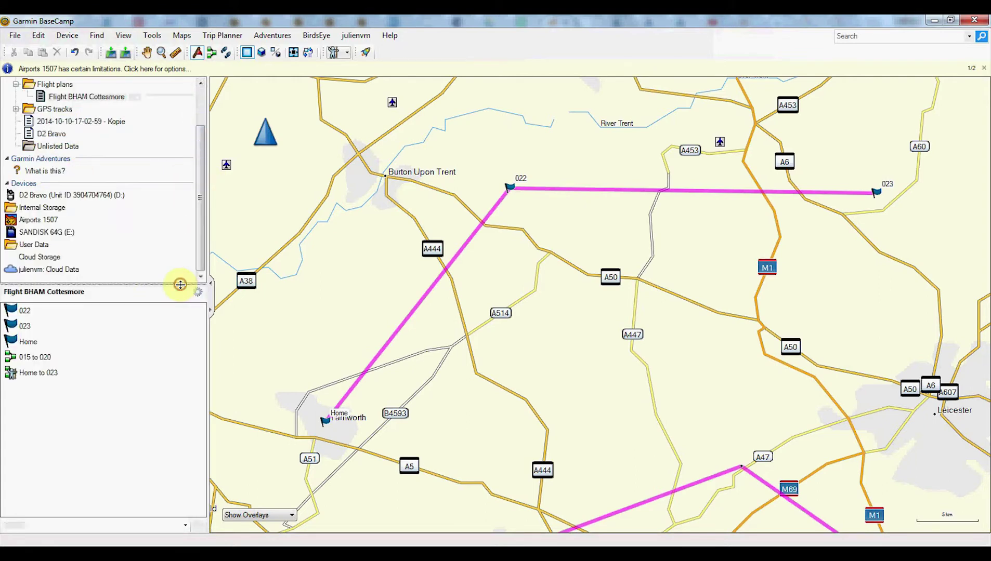
left_click(199, 165)
left_click_drag(199, 151, 195, 177)
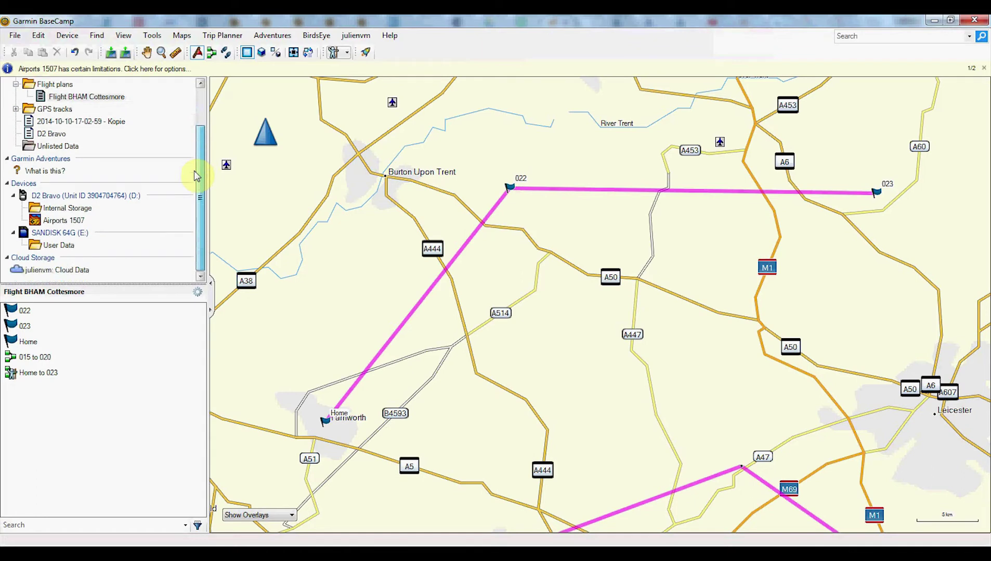
left_click(65, 98)
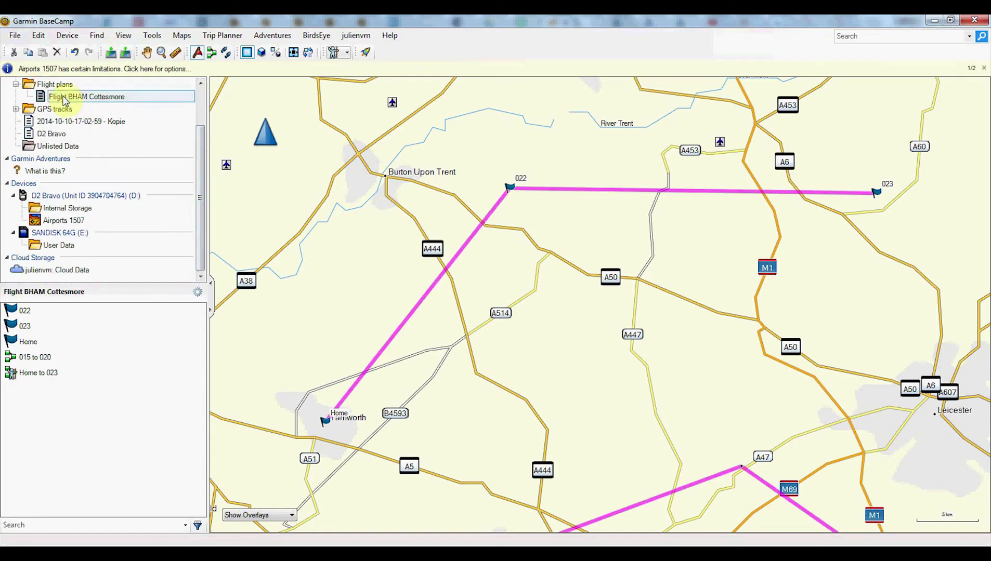
- Copy routes 015 to 020 and Home to 023 onto the D2 Bravo's Internal Storage
left_click(67, 208)
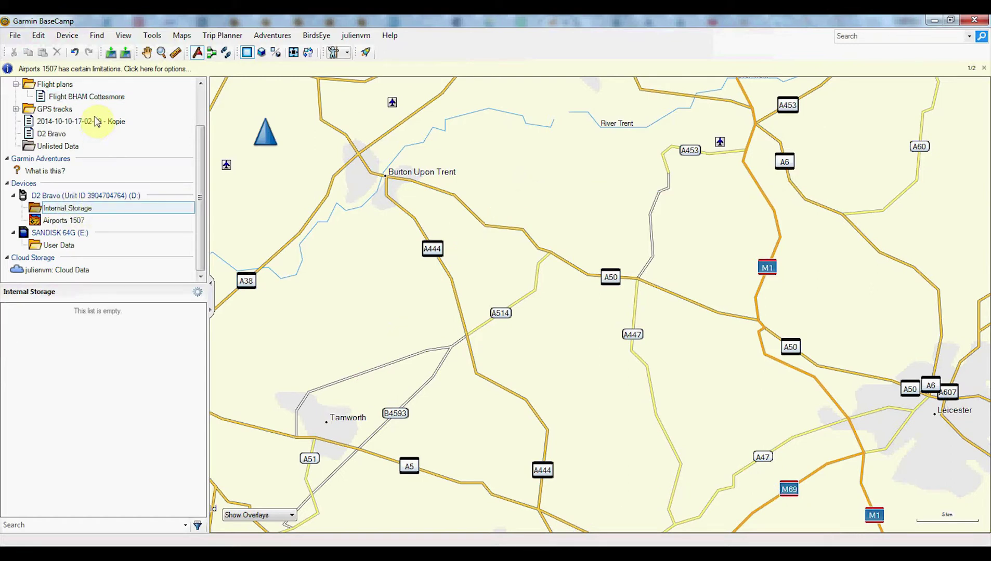
left_click(99, 97)
left_click(49, 357)
left_click(52, 372, "shift")
left_click_drag(48, 357, 42, 212)
- Check that Internal Storage holds 022, 023 and Home, then show the Cities list
left_click(85, 212)
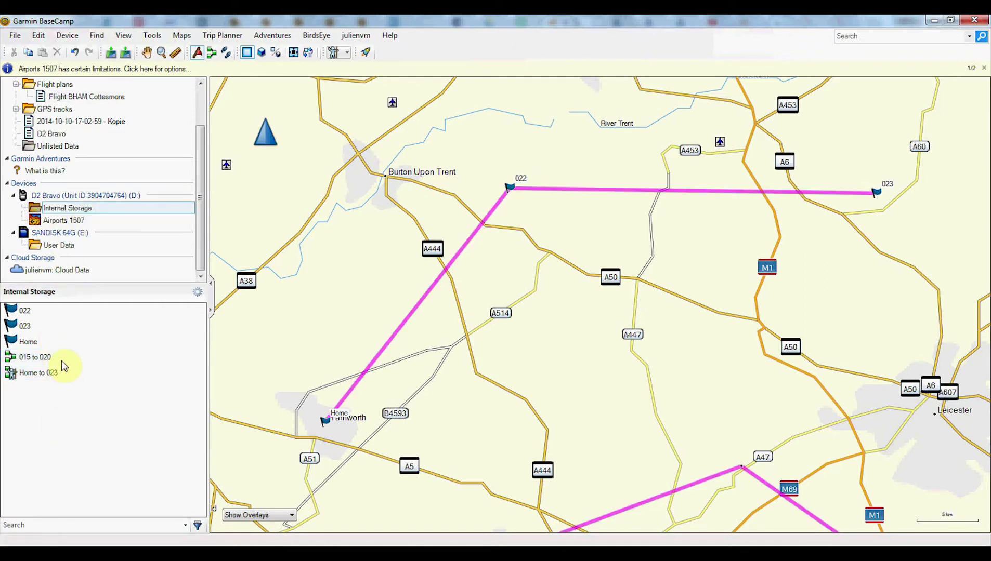
left_click(30, 314)
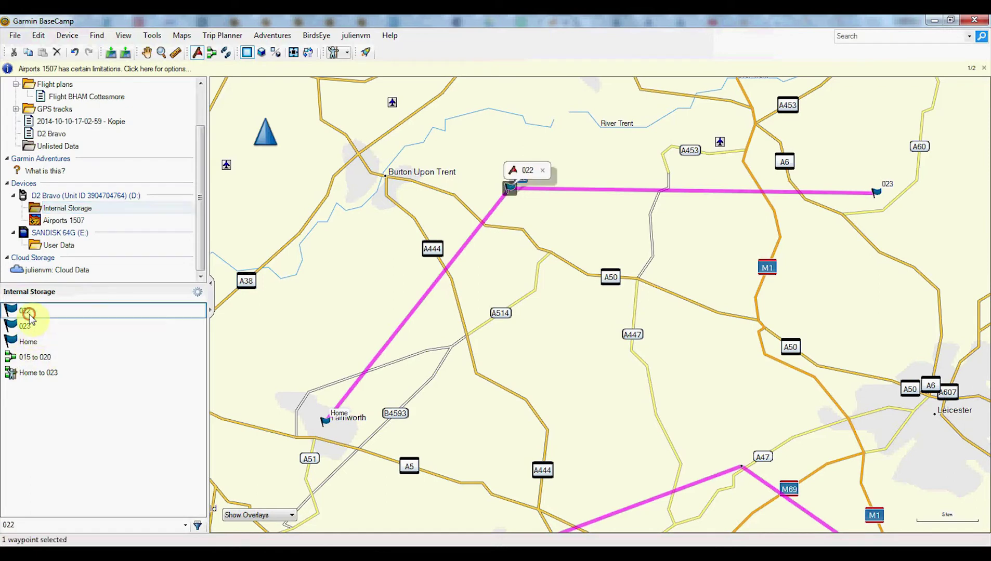
left_click(30, 343)
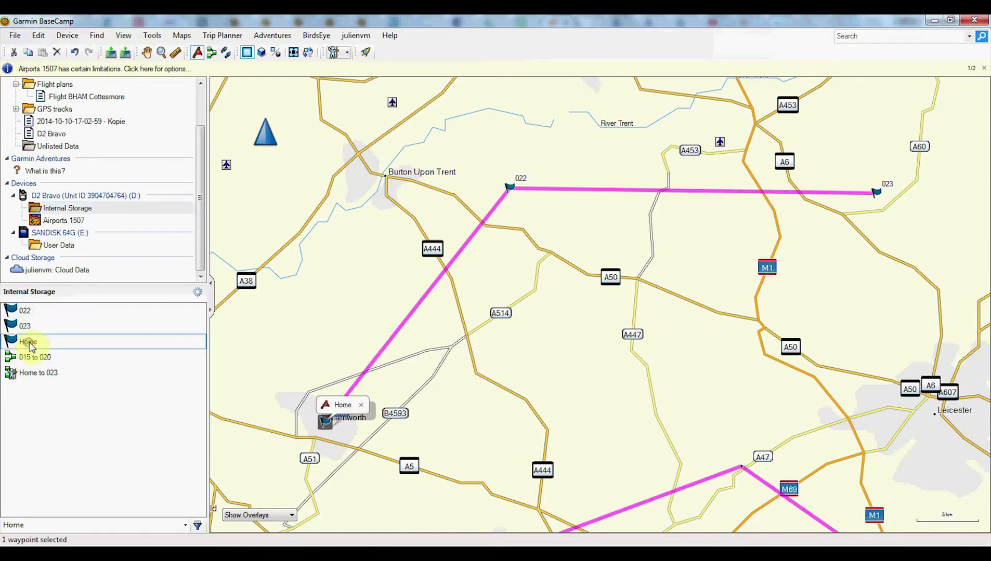
left_click(58, 413)
scroll(166, 230, "up", 2)
left_click(104, 121)
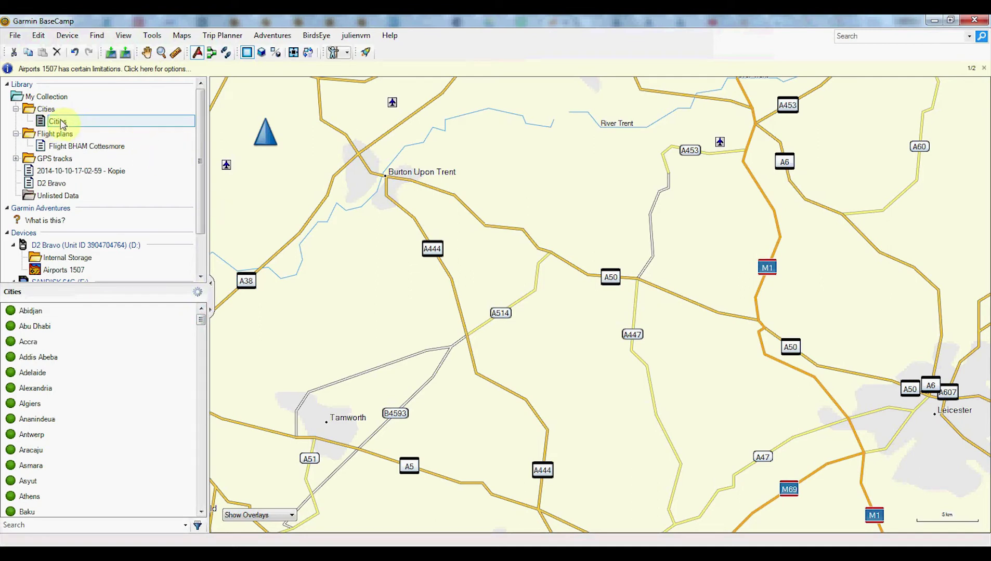
- Copy the cities, Abidjan to Zaragoza, onto D2 Bravo Internal Storage and scroll through them to confirm
left_click_drag(68, 215, 72, 258)
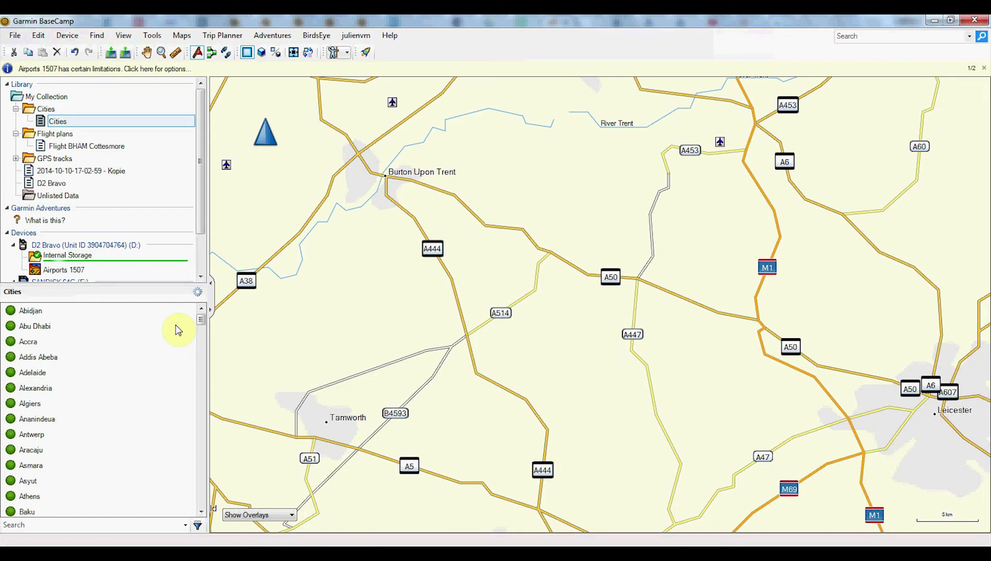
left_click(58, 255)
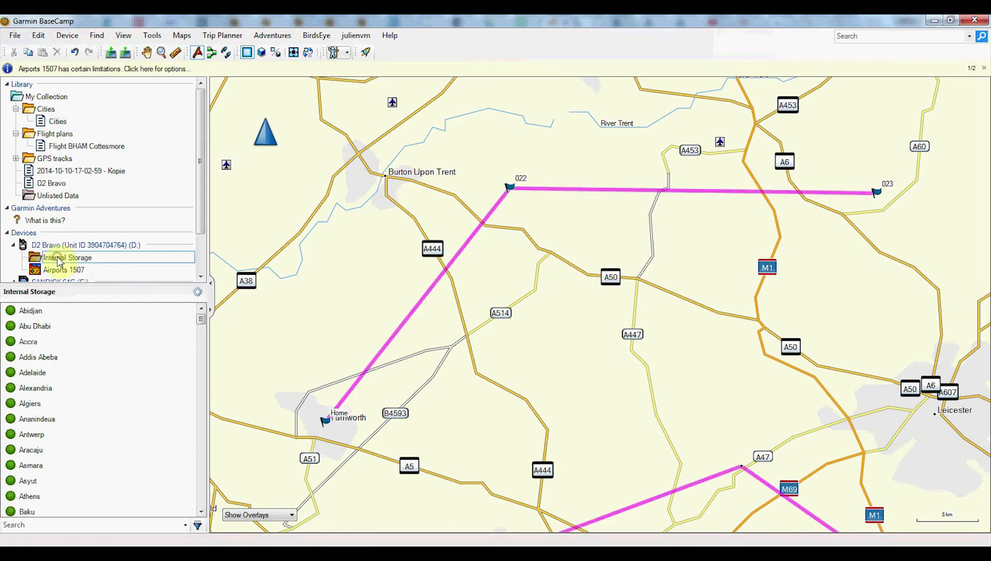
left_click_drag(200, 319, 200, 515)
mouse_move(244, 166)
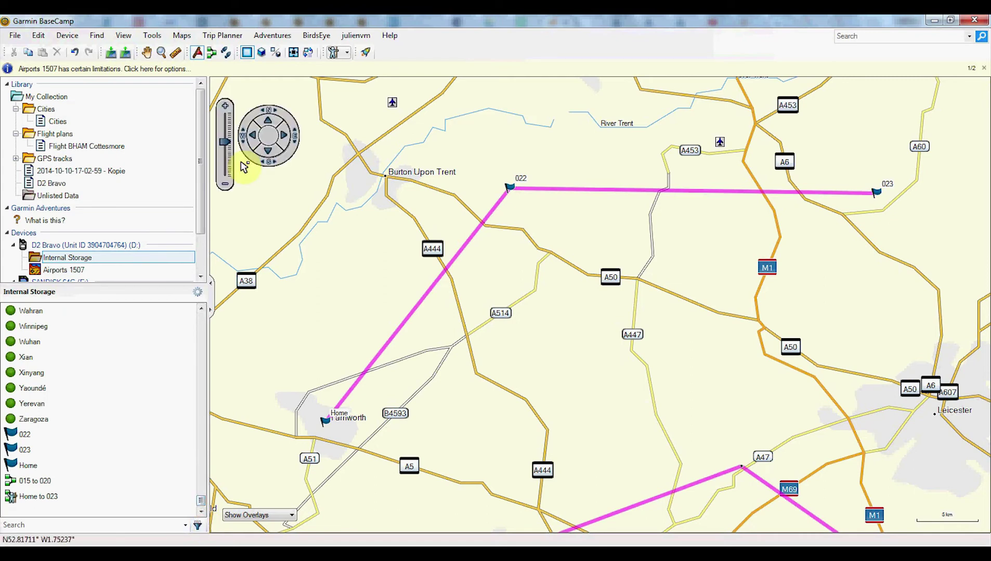